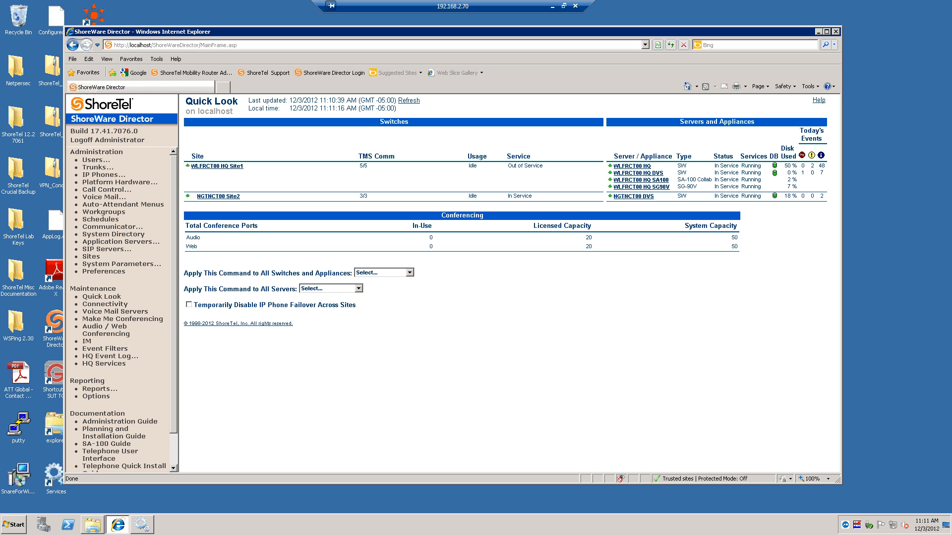
Open the voice switches and service appliances summary for NGTNCT00 Site2, and minimize the browser window
click(219, 197)
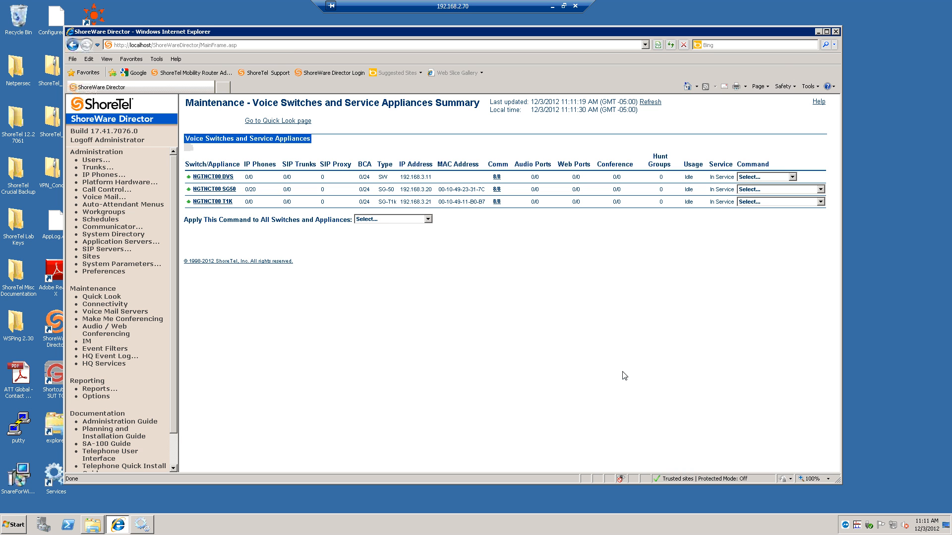
click(818, 31)
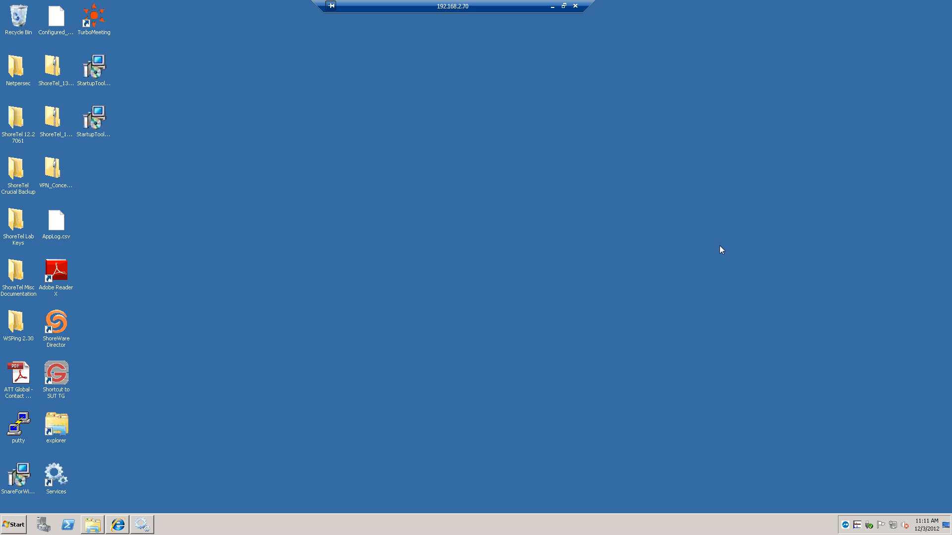
Run the setup application from C:\temp, allowing the unverified publisher, and close the folder window
click(22, 526)
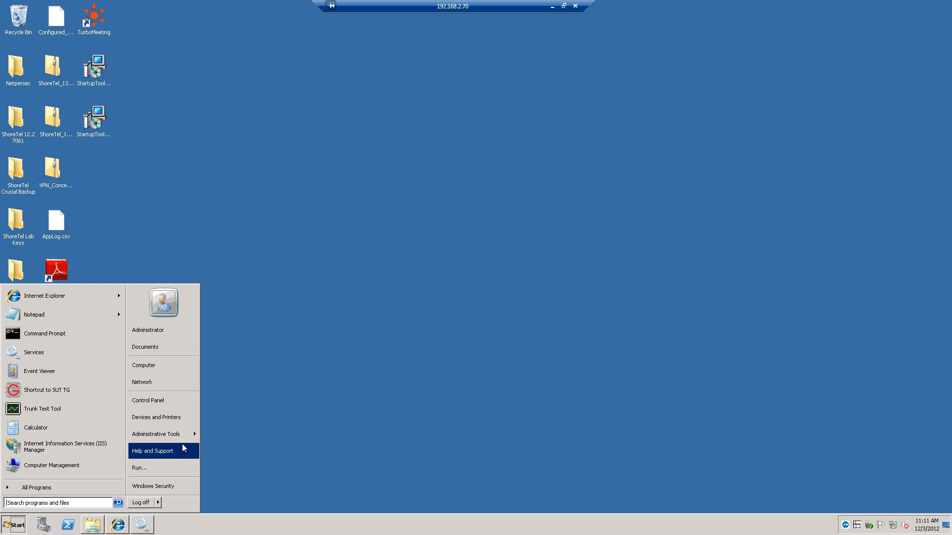
click(171, 369)
double_click(255, 140)
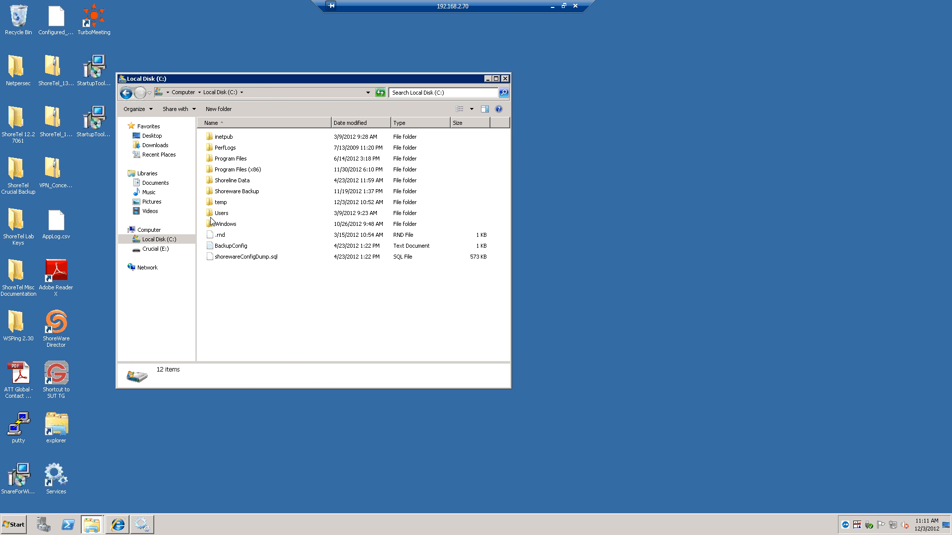
double_click(223, 203)
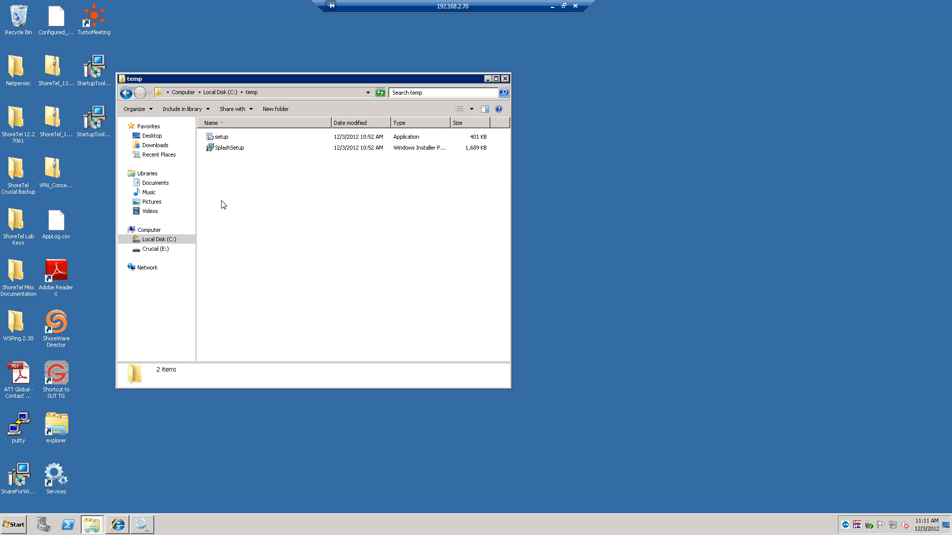
double_click(222, 140)
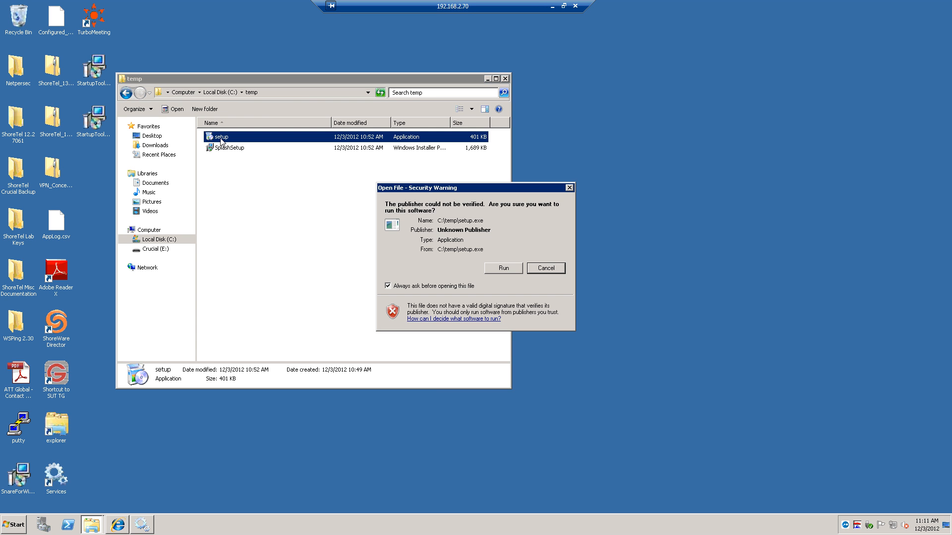
click(506, 270)
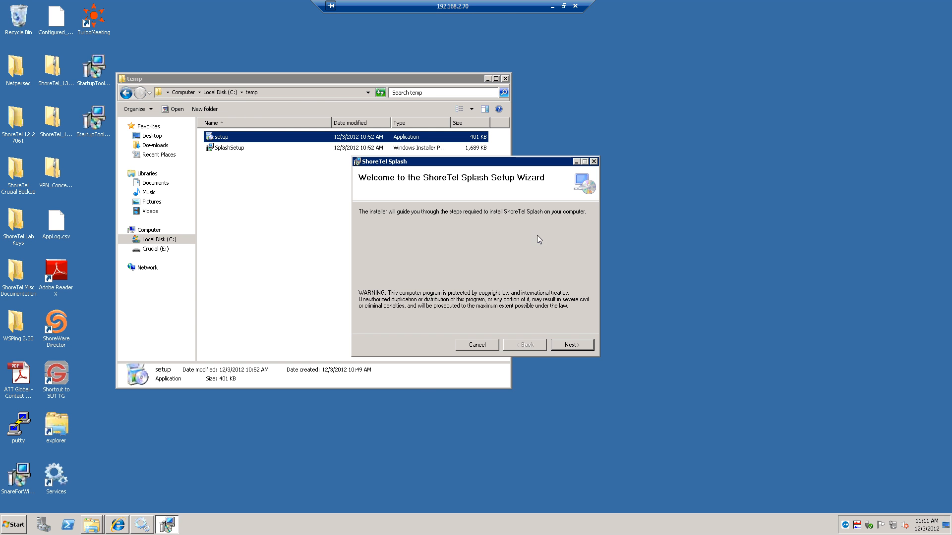
click(505, 79)
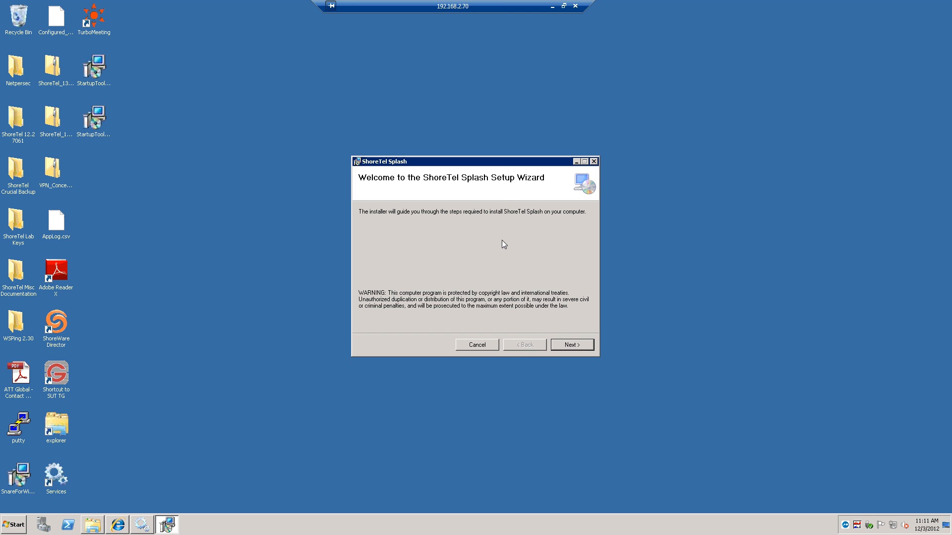
Install ShoreTel Splash through the setup wizard, agreeing to the license agreement, and close the wizard
click(559, 346)
click(563, 346)
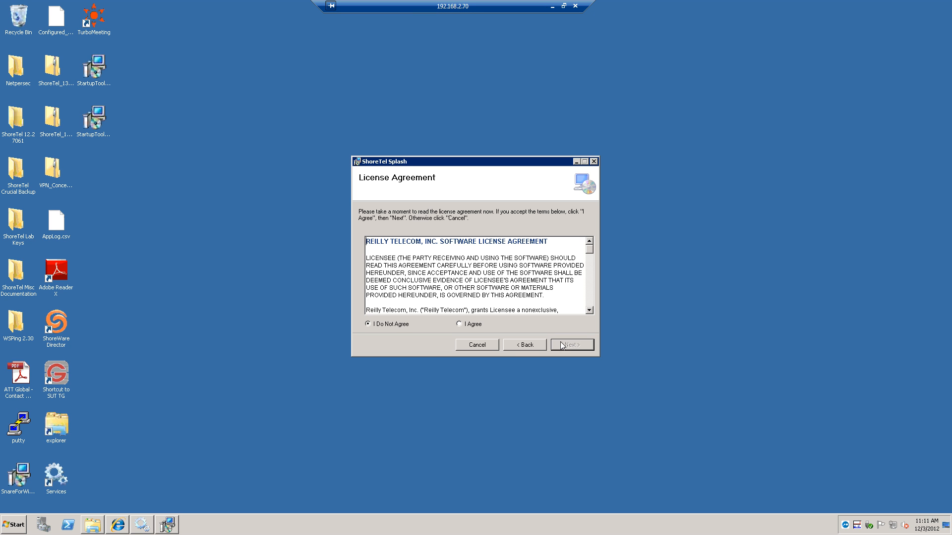
click(474, 325)
click(565, 346)
click(567, 346)
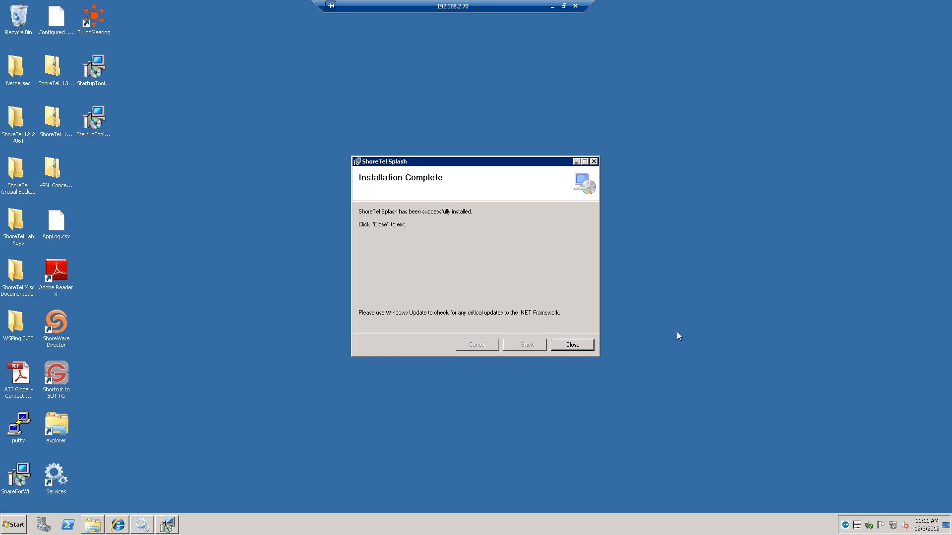
click(581, 346)
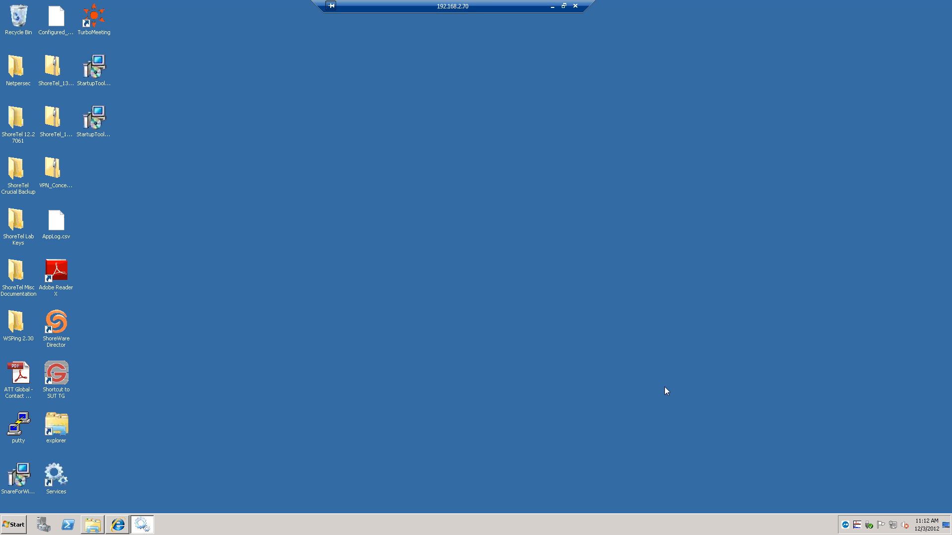
Open the Windows Services console and start the ShoreTel Splash service
click(57, 475)
key(Return)
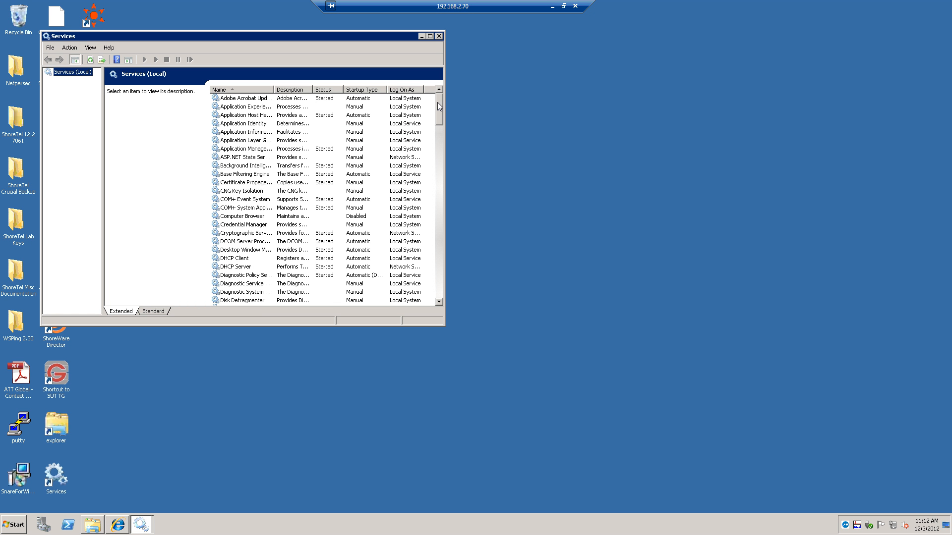
drag(440, 100, 436, 205)
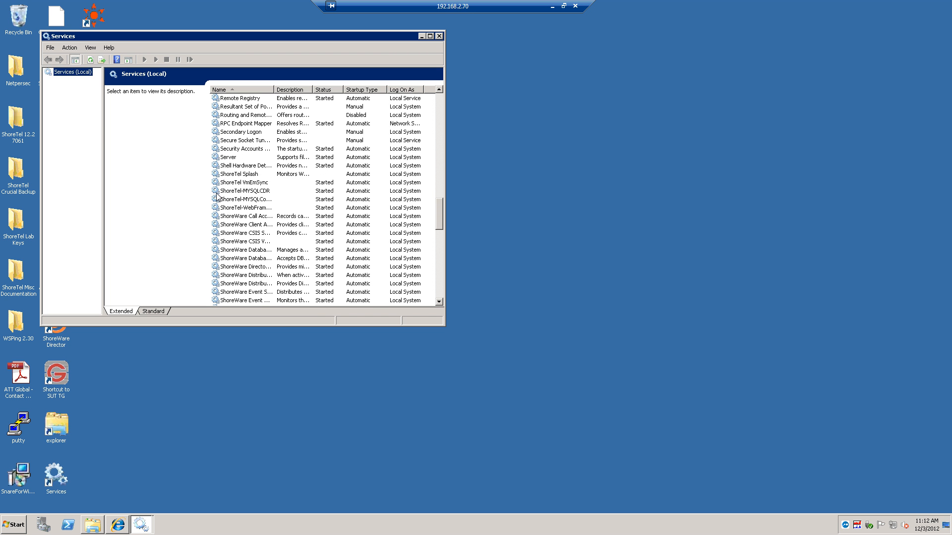
click(382, 173)
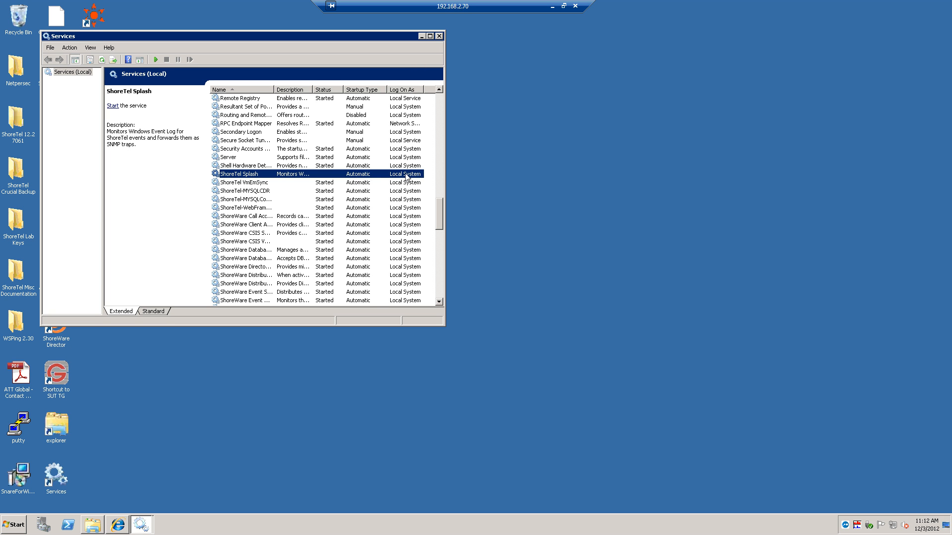
click(157, 60)
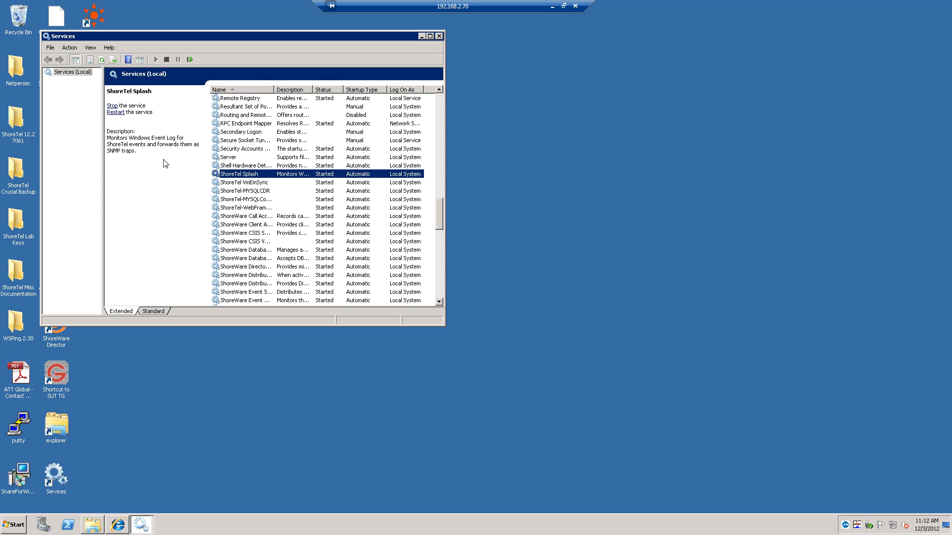
click(232, 448)
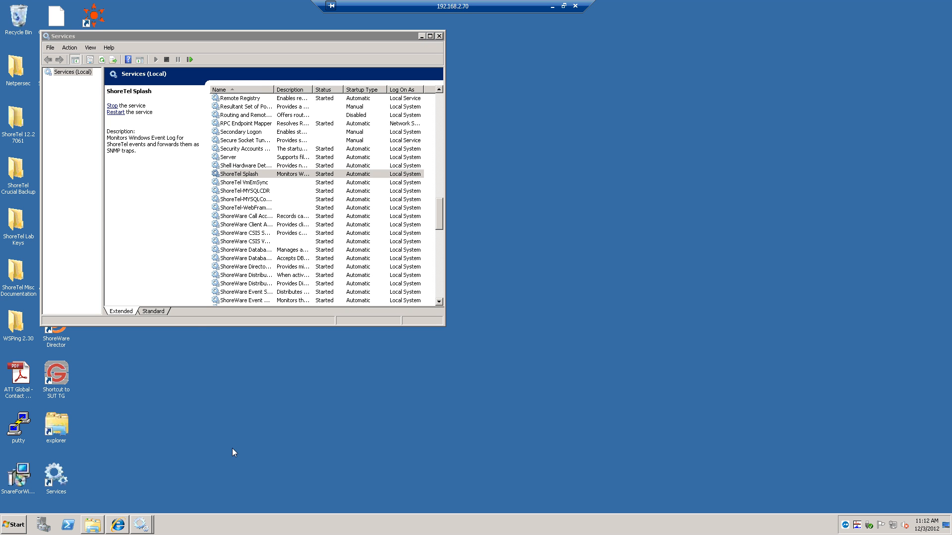
Review the EventLog-12-03-2012 file in C:\Program Files (x86)\ShoreTel\ShoreTel Splash\Logs for the service's startup entries, and close it
click(16, 528)
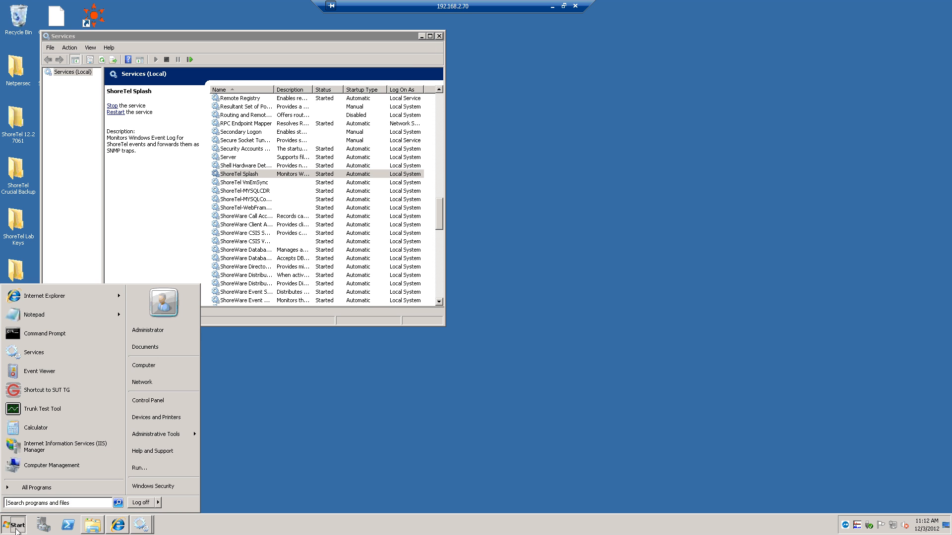
click(145, 365)
double_click(258, 157)
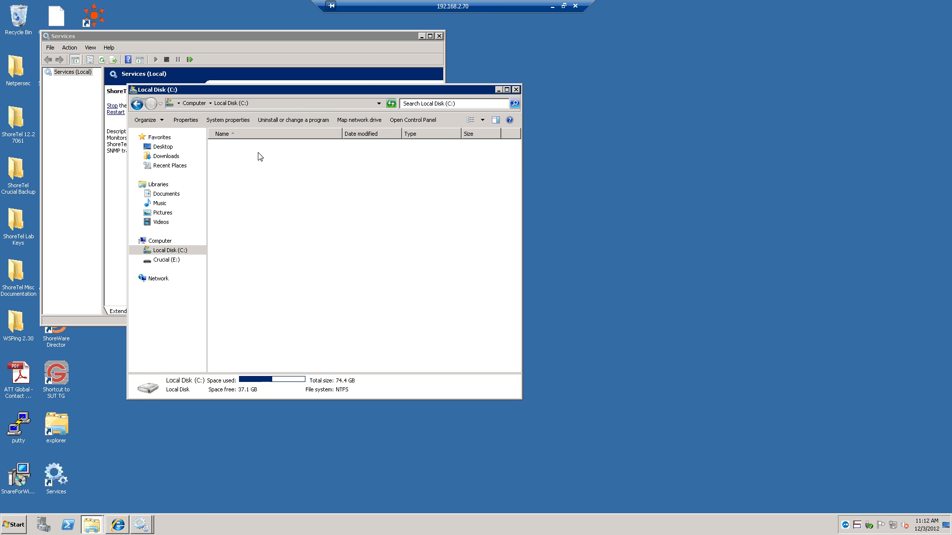
double_click(255, 182)
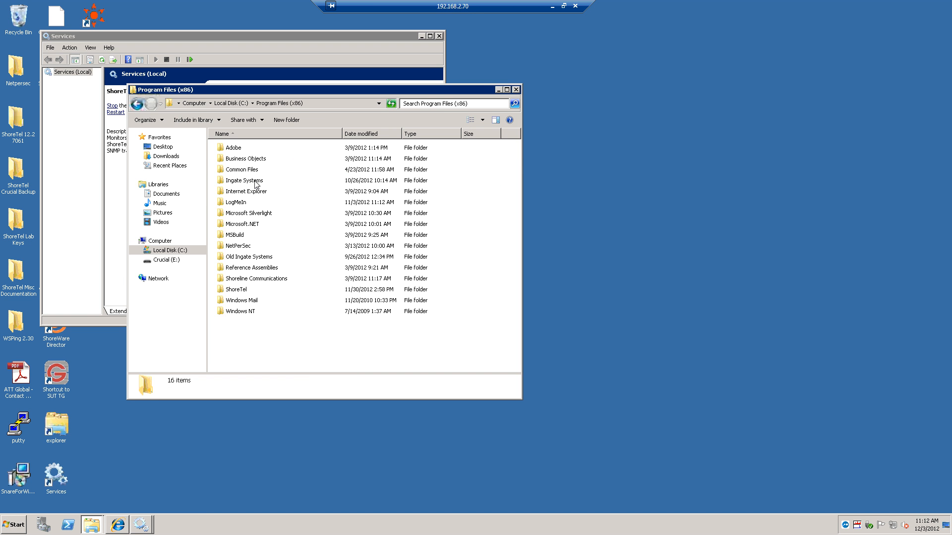
double_click(242, 290)
double_click(227, 151)
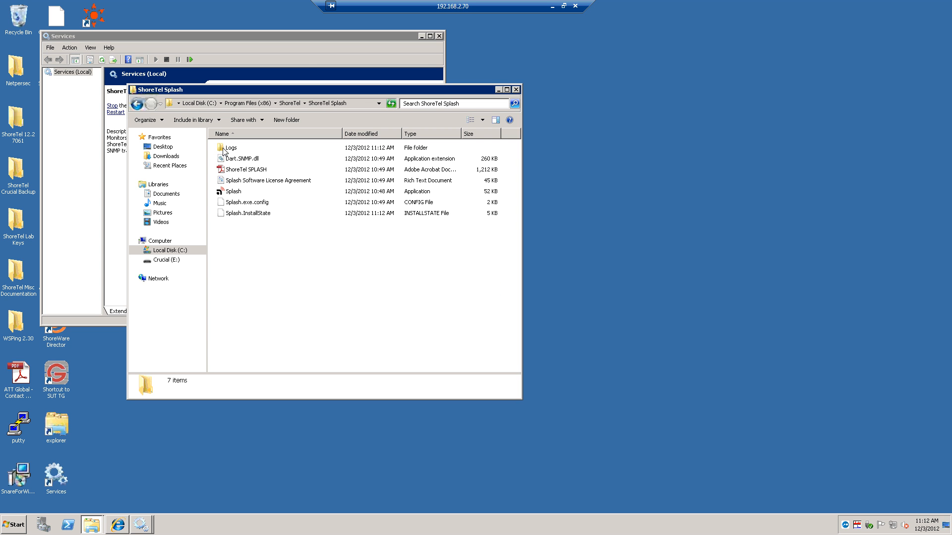
double_click(231, 150)
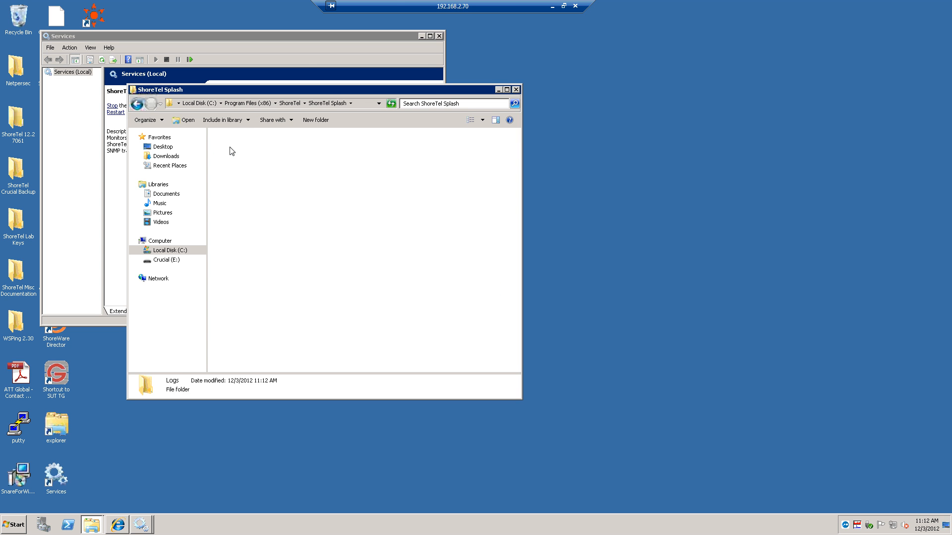
double_click(243, 151)
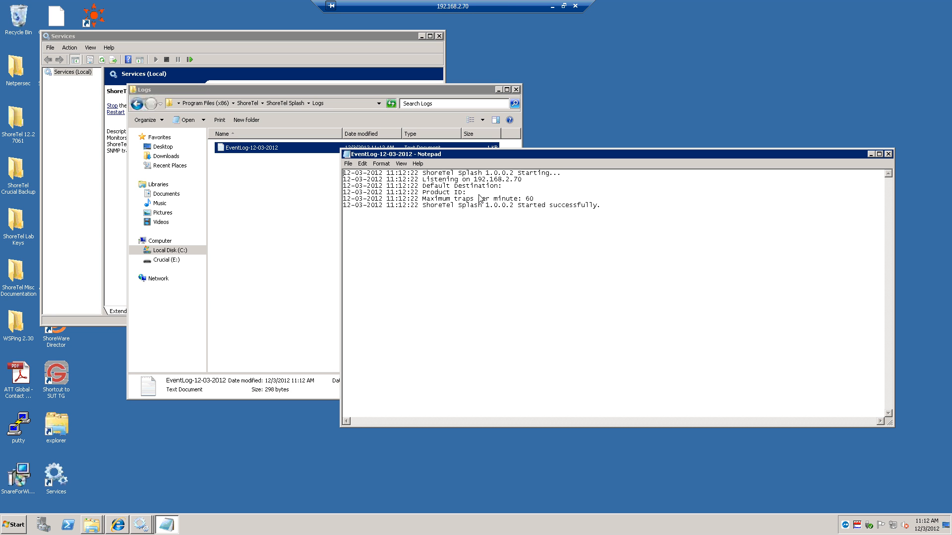
click(504, 186)
click(888, 155)
Launch the Registry Editor with the regedit command
click(17, 525)
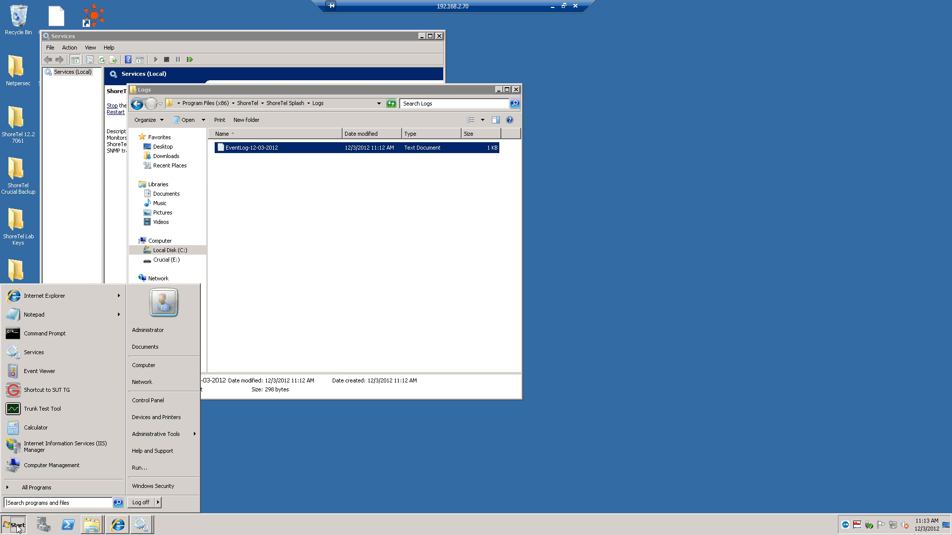
text(re)
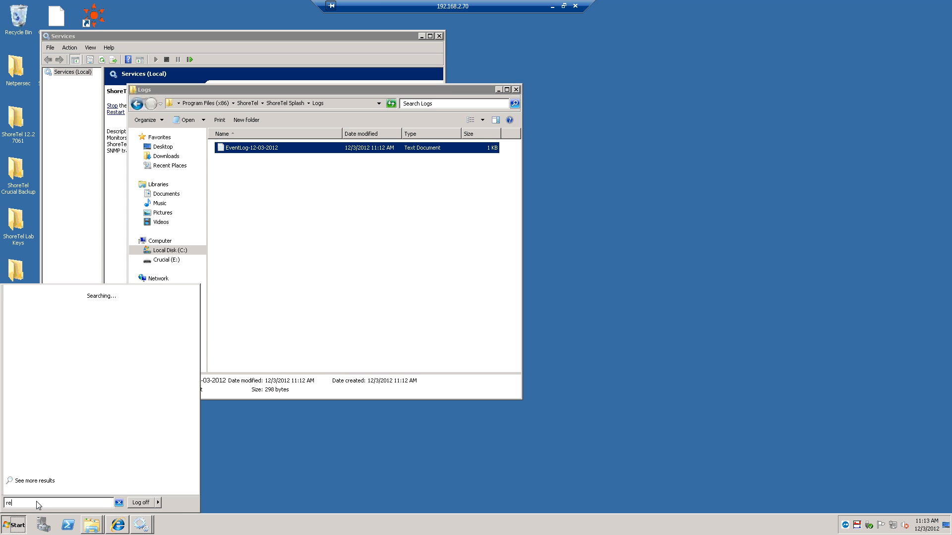
text(gedit)
key(Return)
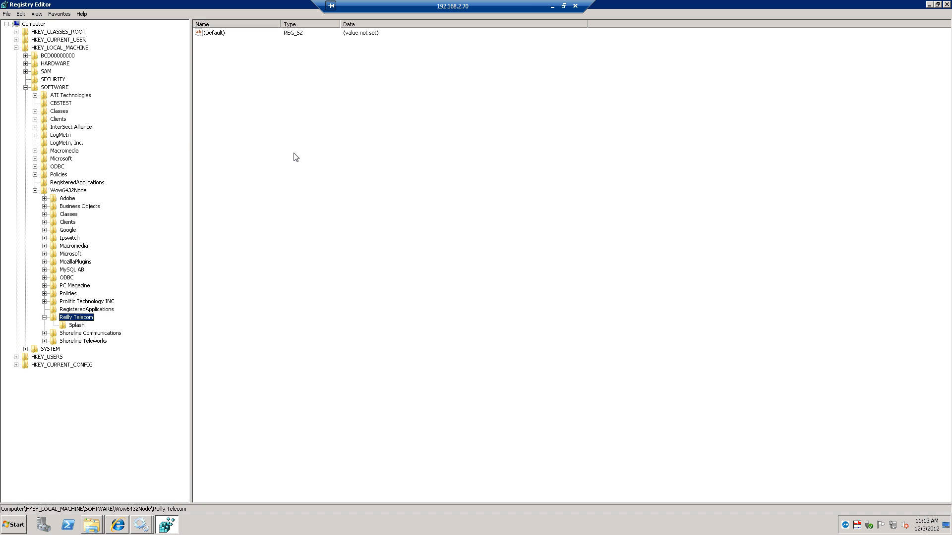
Open the registry key HKEY_LOCAL_MACHINE\SOFTWARE\Wow6432Node\Reilly Telecom\Splash
double_click(57, 48)
double_click(58, 48)
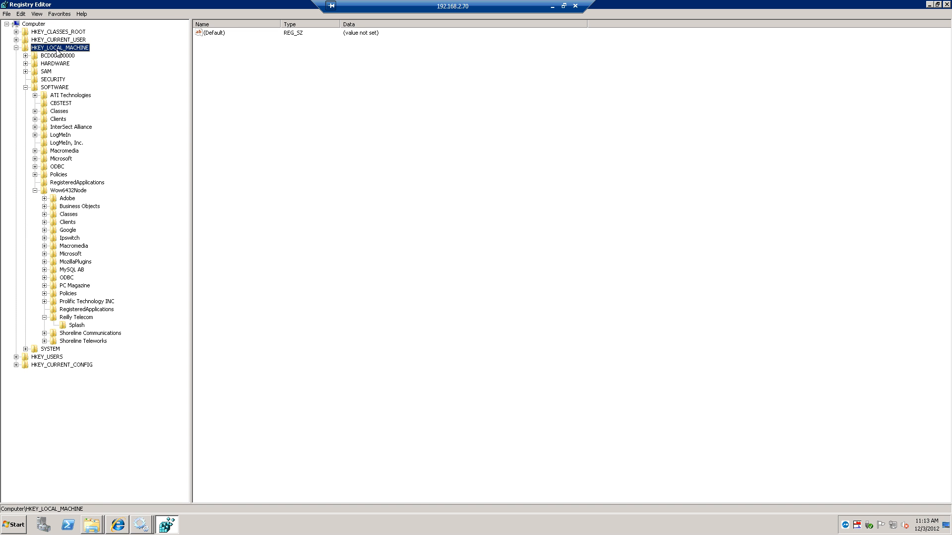
double_click(56, 88)
double_click(55, 87)
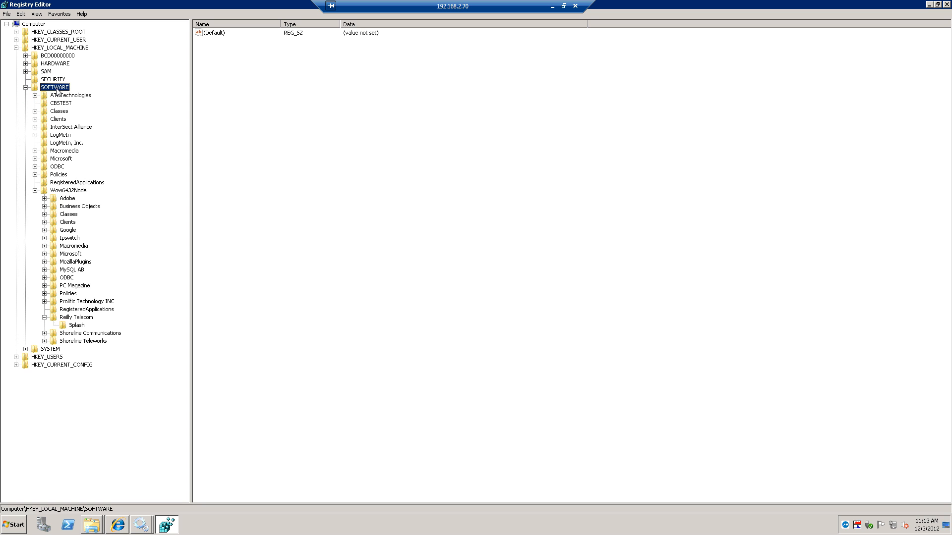
double_click(59, 192)
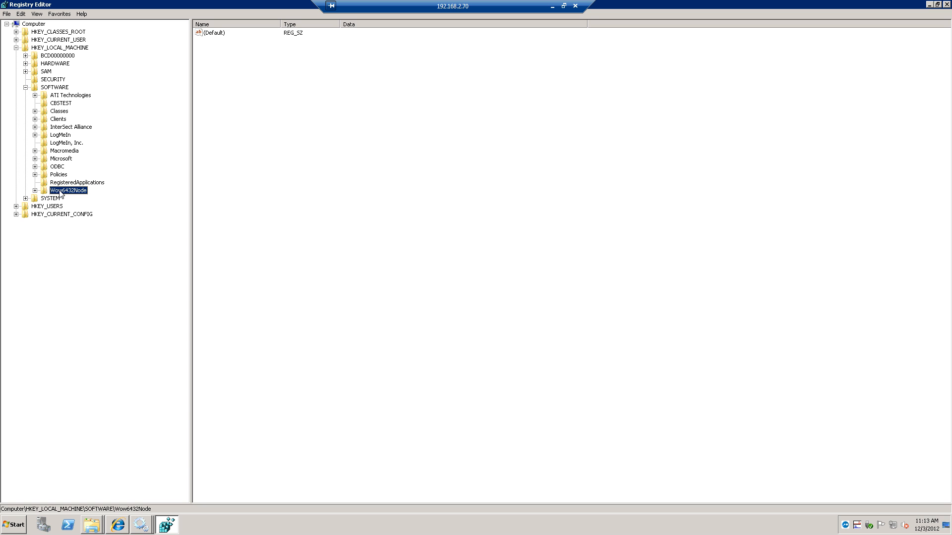
double_click(60, 191)
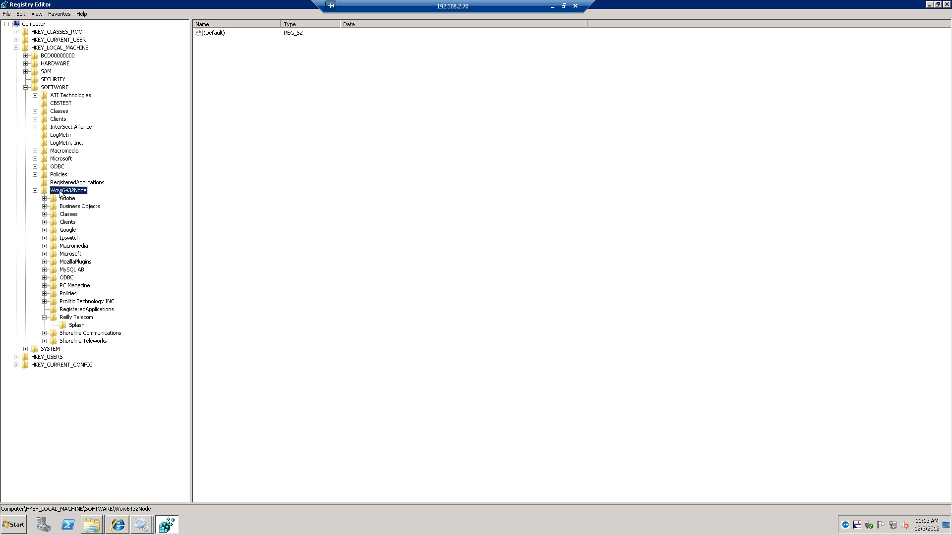
double_click(71, 318)
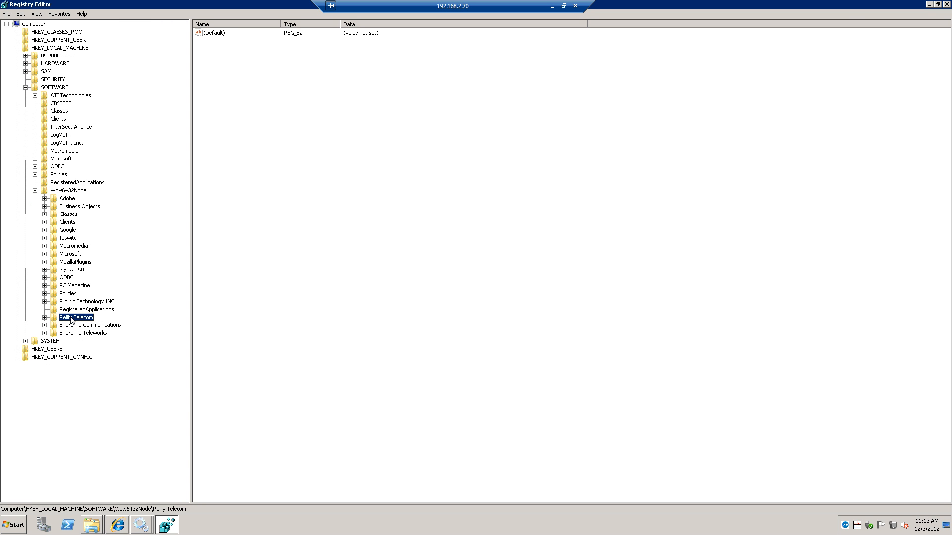
double_click(71, 319)
click(75, 325)
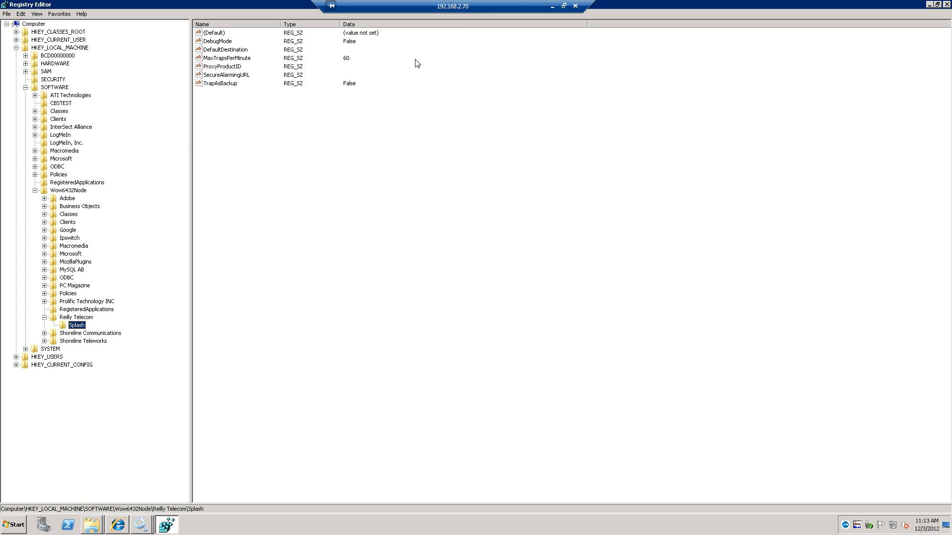
Set the Splash key's DefaultDestination value to 192.168.2.99 and its DebugMode value to True
double_click(232, 50)
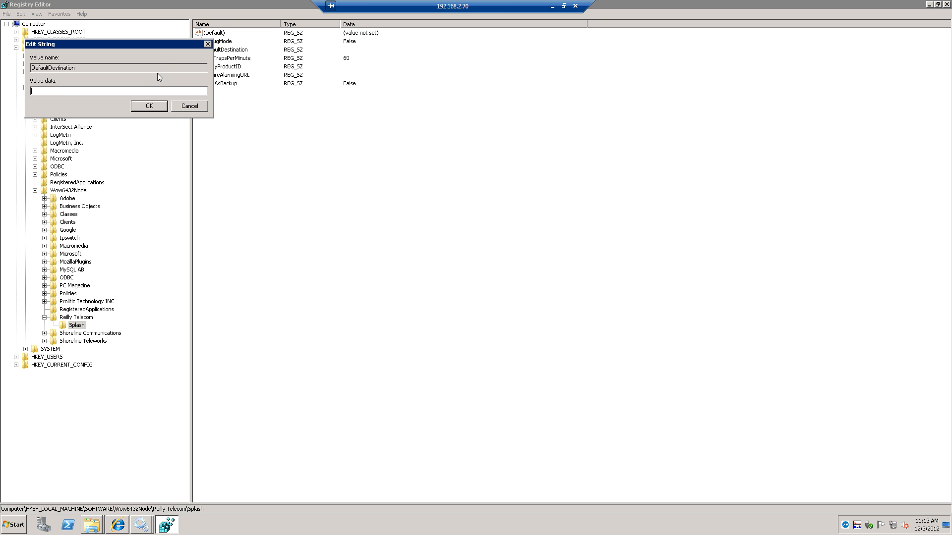
text(192.168)
click(153, 109)
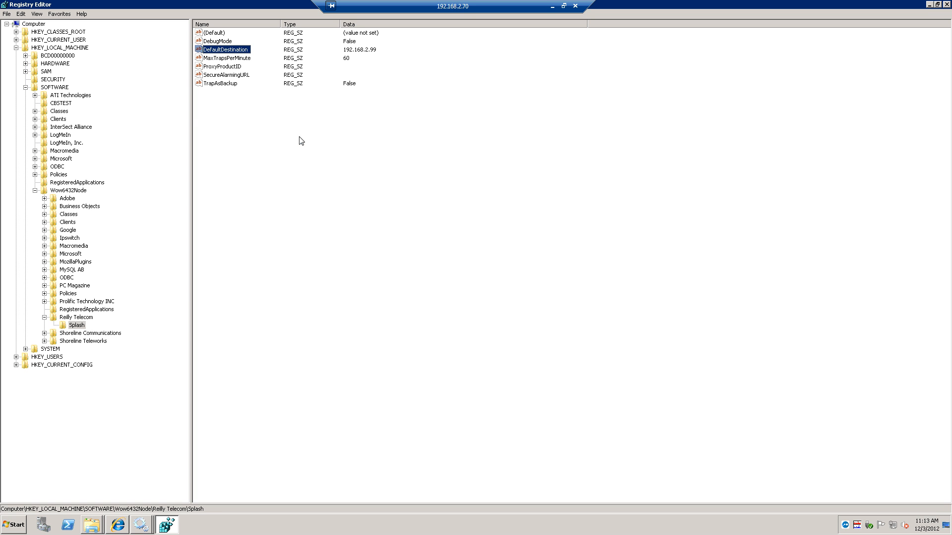
double_click(213, 41)
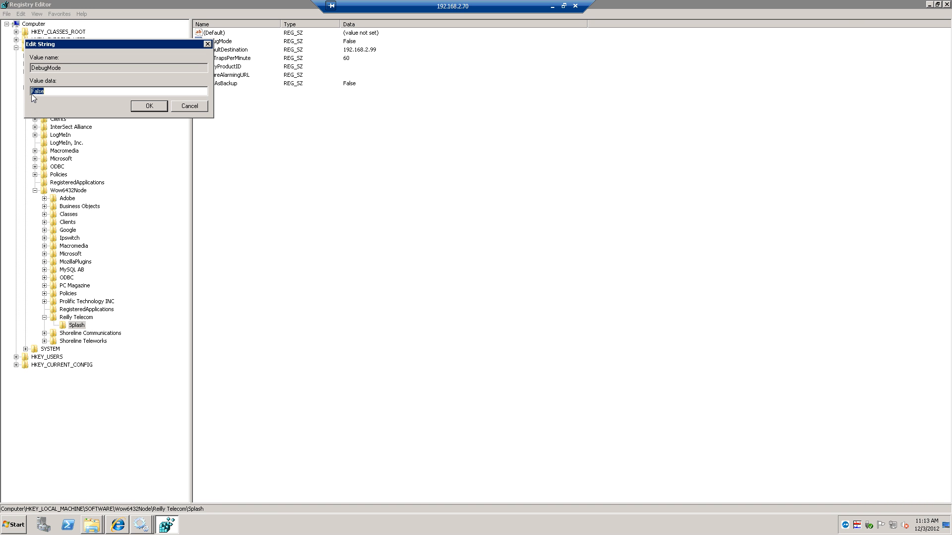
click(146, 106)
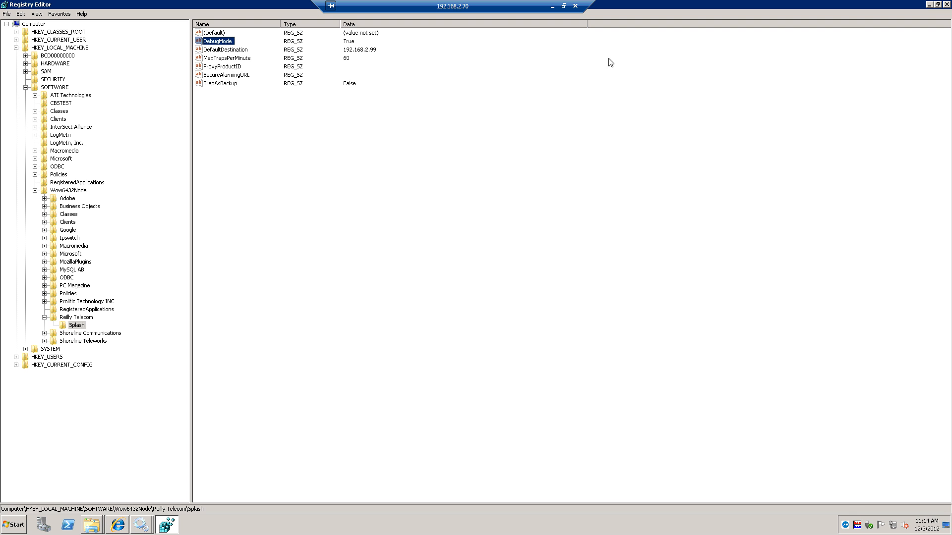
Close the Registry Editor and restart the ShoreTel Splash service
click(946, 5)
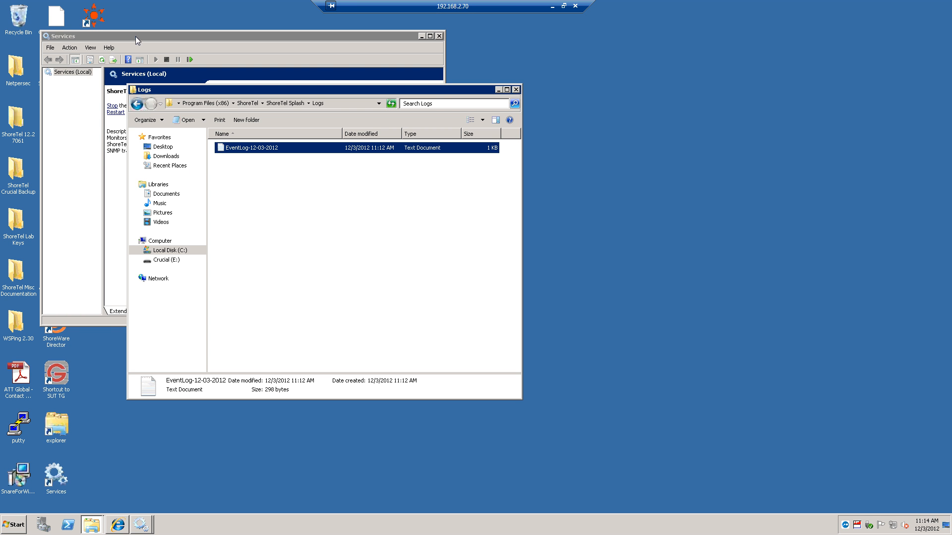
click(137, 38)
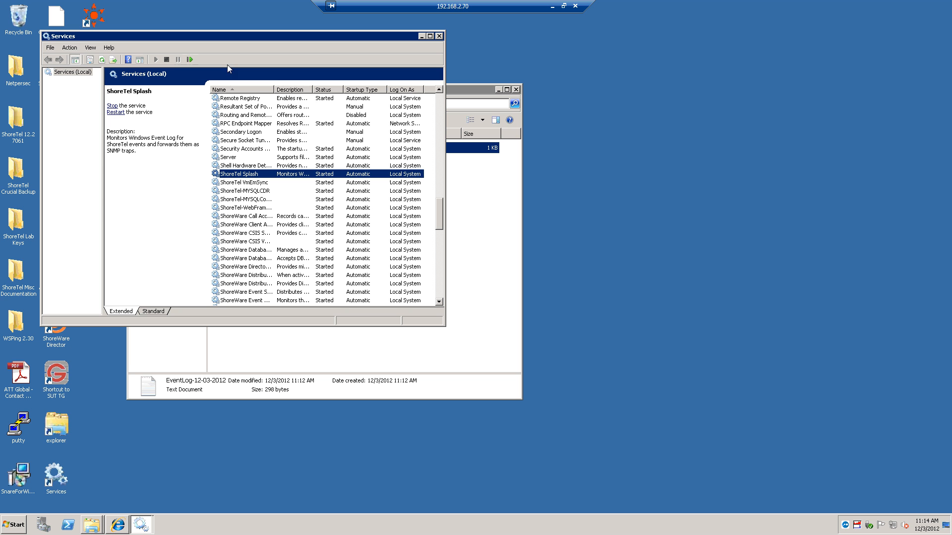
click(189, 60)
Review the default destination and sent SNMP trap entries in the EventLog-12-03-2012 file, and close it
click(482, 228)
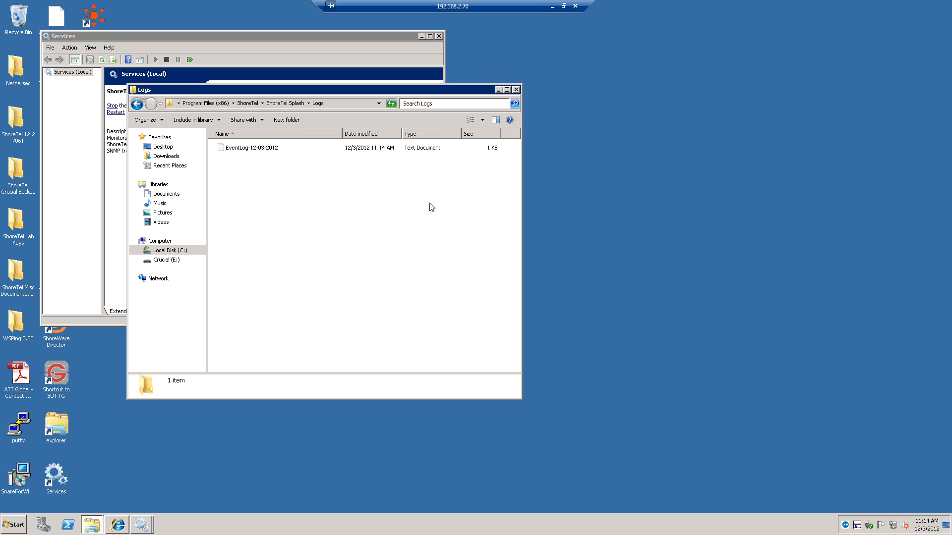
double_click(241, 149)
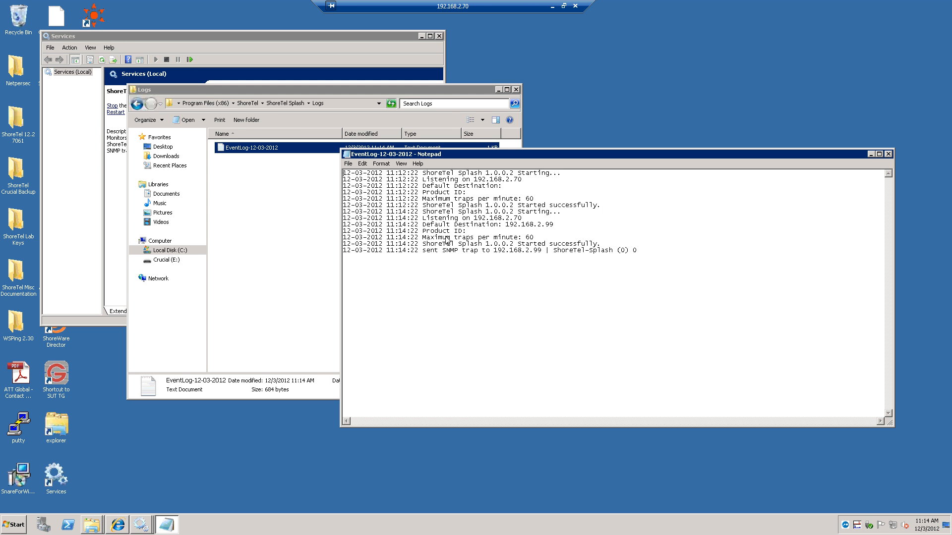
click(503, 226)
shift+click(570, 229)
drag(553, 250, 613, 251)
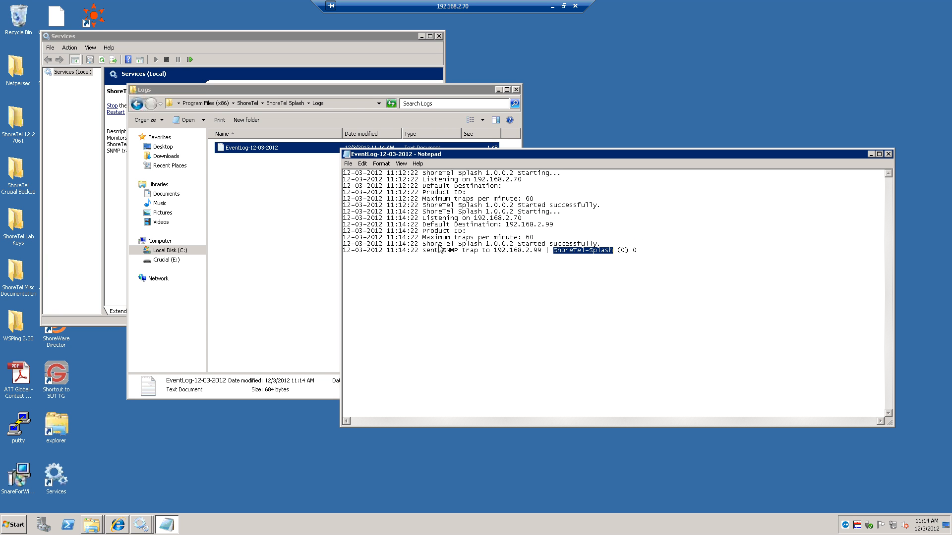
click(888, 155)
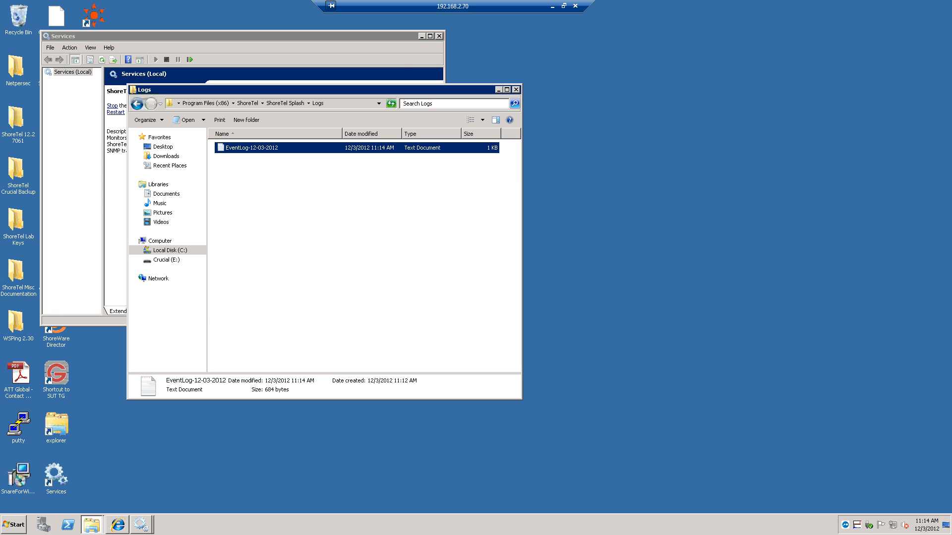
Close the Logs folder and the Services window
click(516, 91)
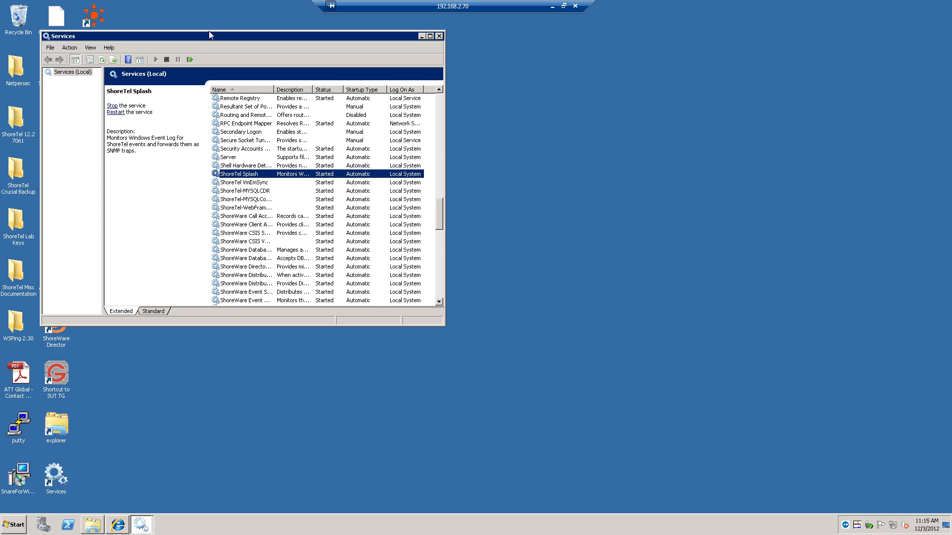
drag(193, 37, 288, 37)
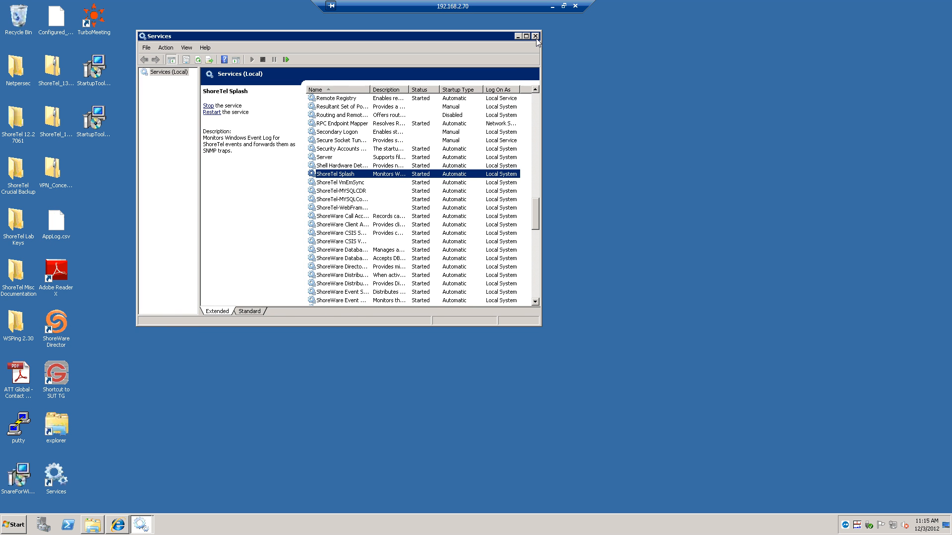
click(535, 36)
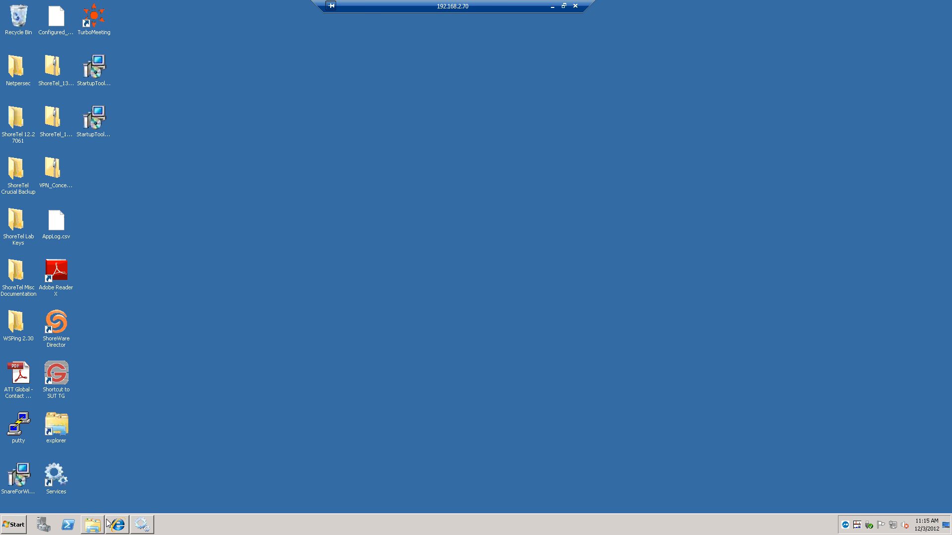
Switch to ShoreWare Director in Internet Explorer, reboot the NGTNCT00 T1K switch at NGTNCT00 Site2, and minimize the browser
click(123, 529)
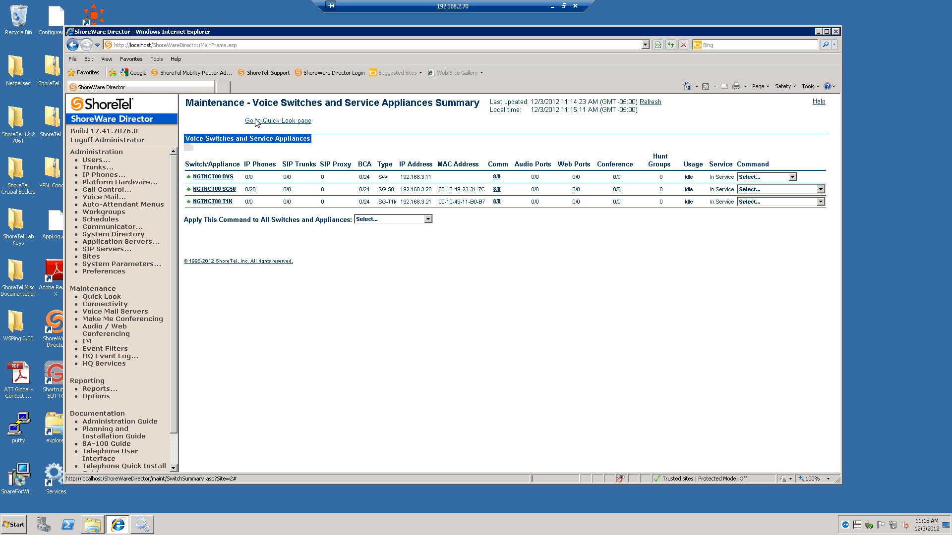
click(307, 121)
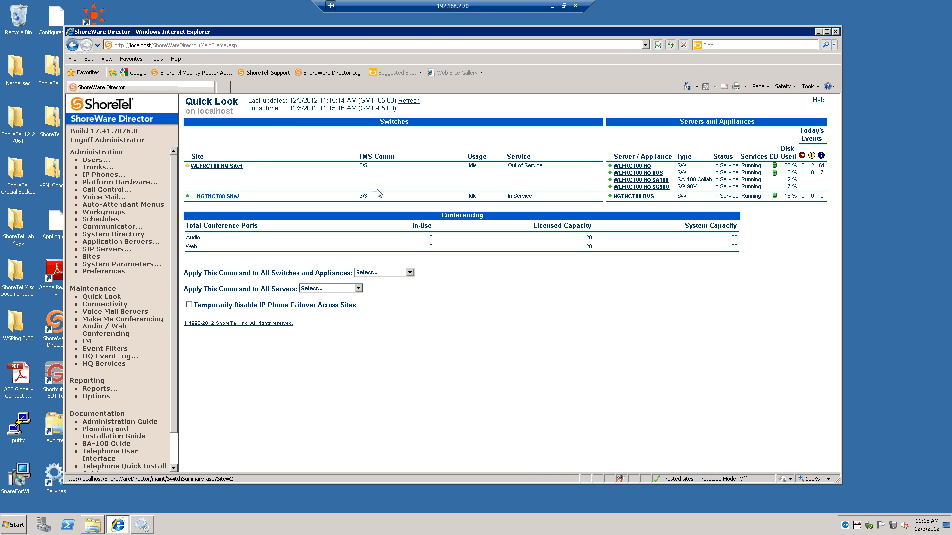
click(220, 198)
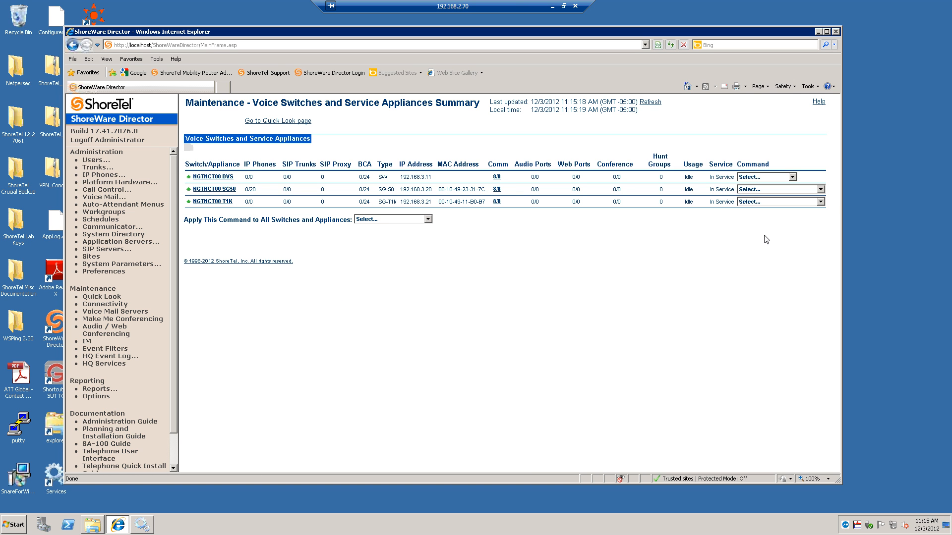
click(820, 202)
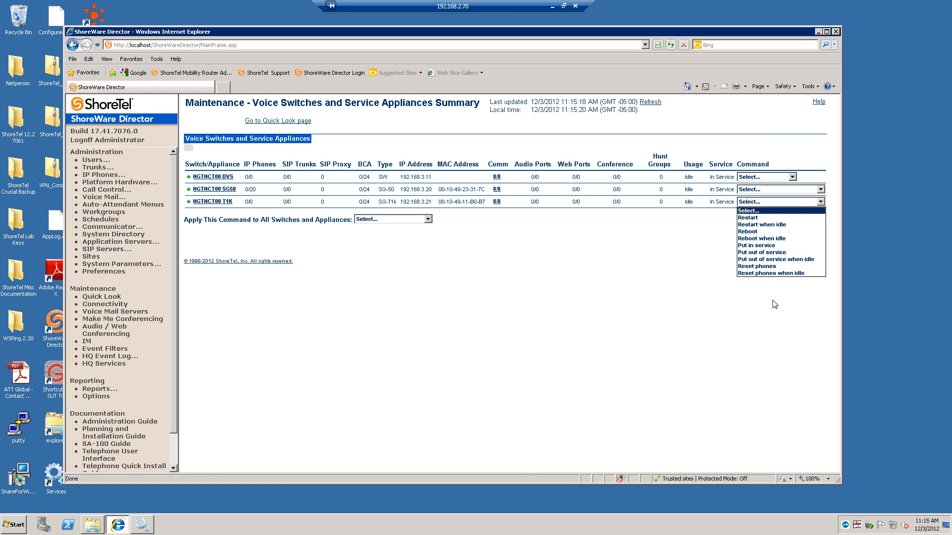
click(752, 231)
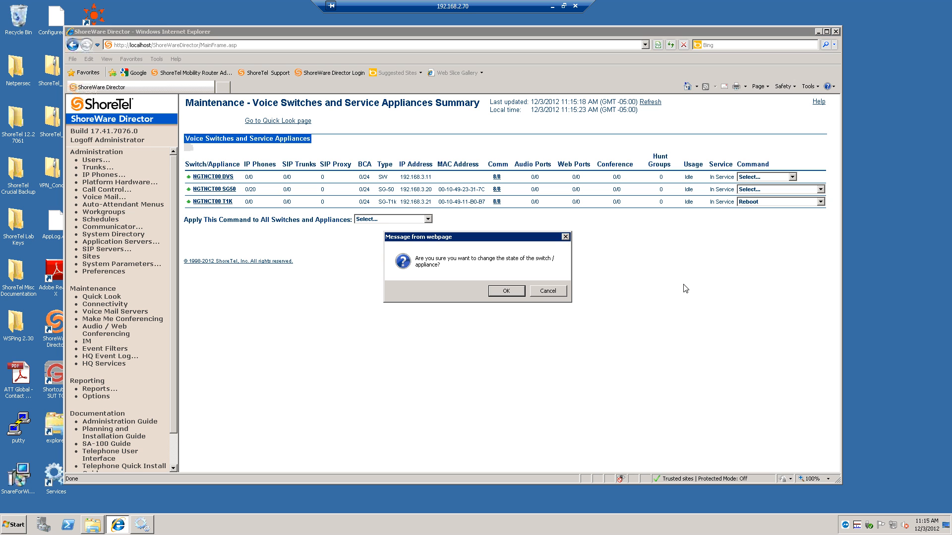
click(505, 291)
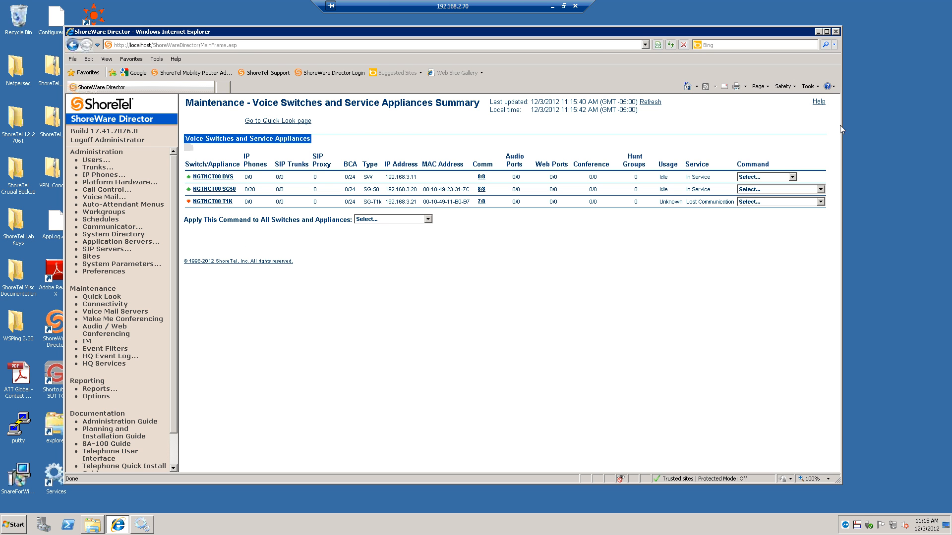
click(818, 32)
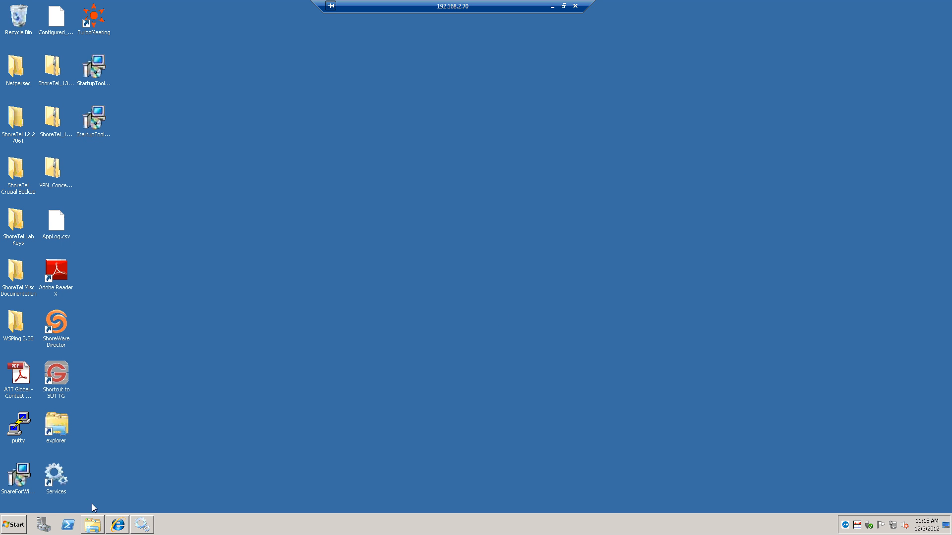
Review the EventLog-12-03-2012 file in C:\Program Files (x86)\ShoreTel\ShoreTel Splash\Logs for traps sent after the switch reboot, and close it
click(14, 525)
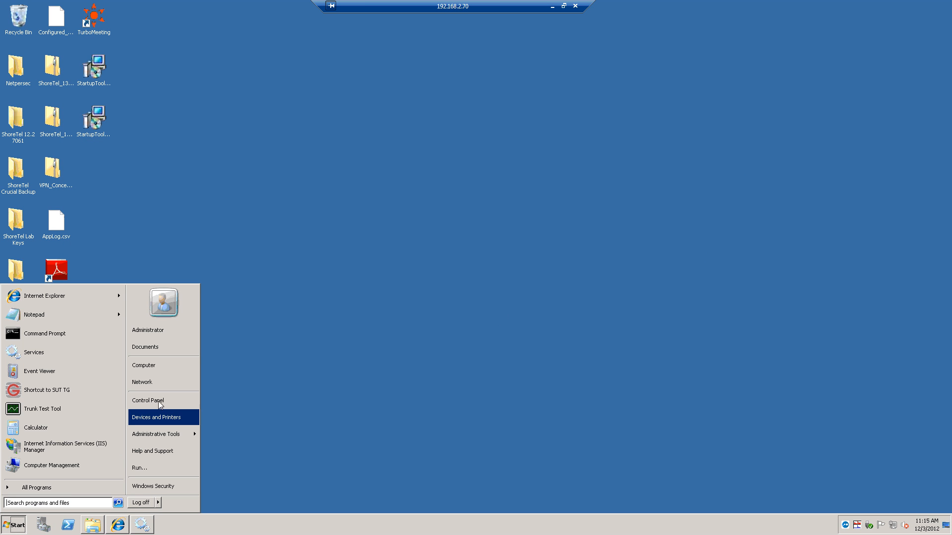
click(163, 368)
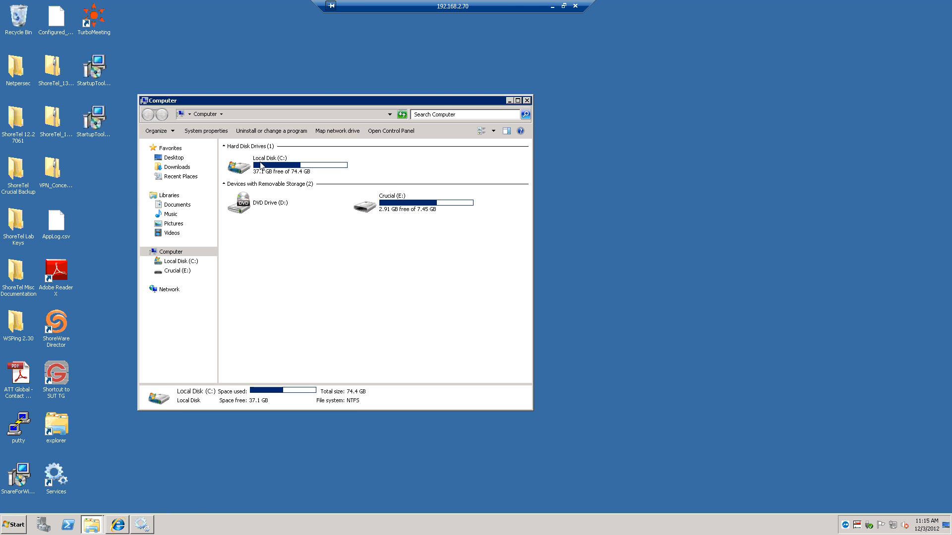
double_click(261, 166)
double_click(258, 193)
double_click(246, 300)
double_click(248, 165)
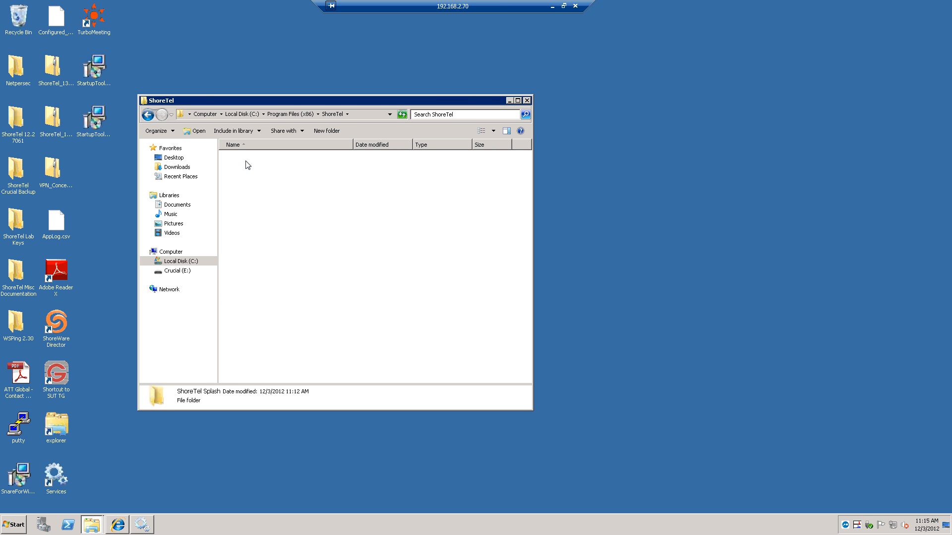
double_click(248, 163)
click(246, 162)
double_click(246, 162)
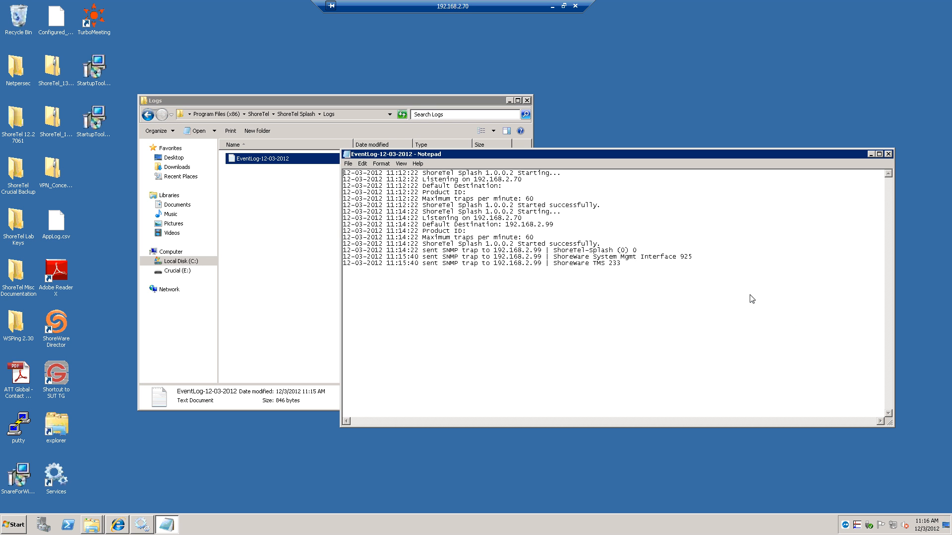
click(888, 154)
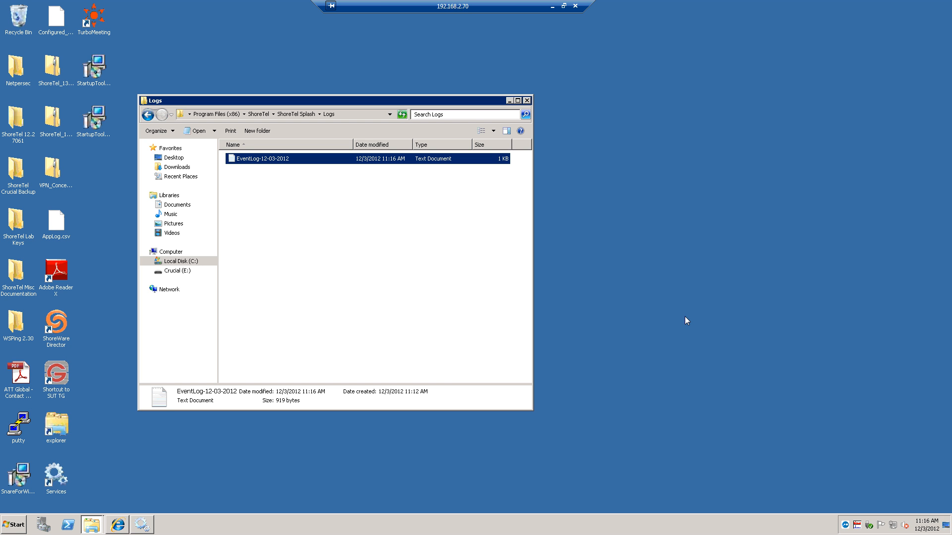
Close the Logs folder and minimize the 192.168.2.70 remote session to return to the local desktop
click(528, 101)
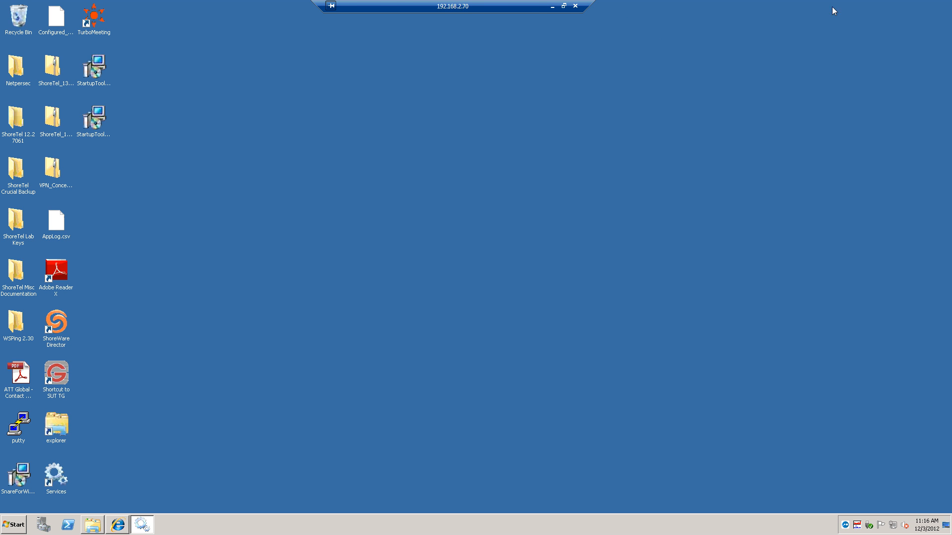
drag(512, 6, 297, 7)
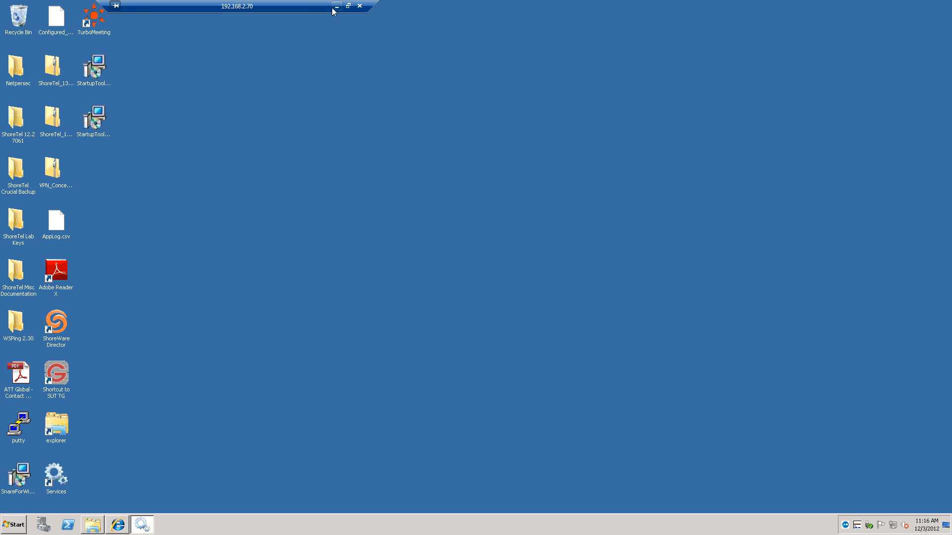
click(337, 6)
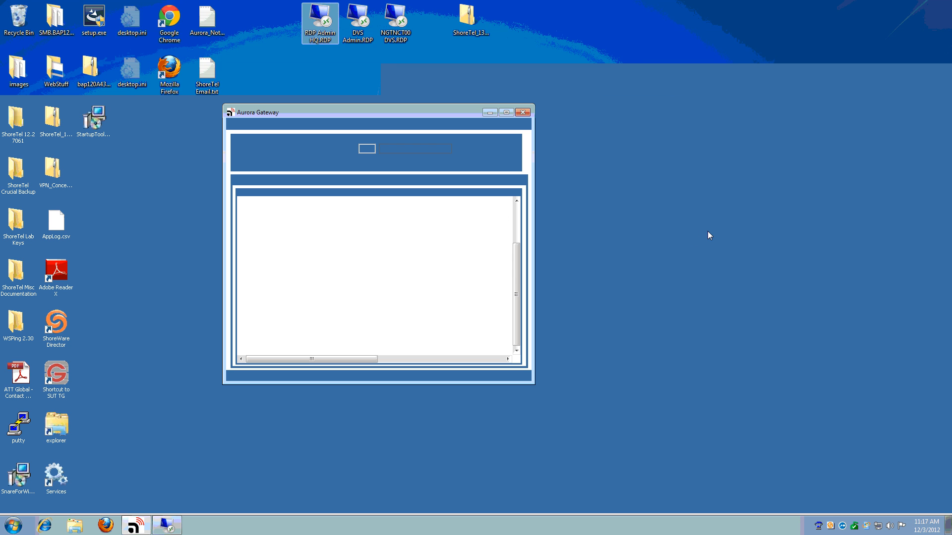